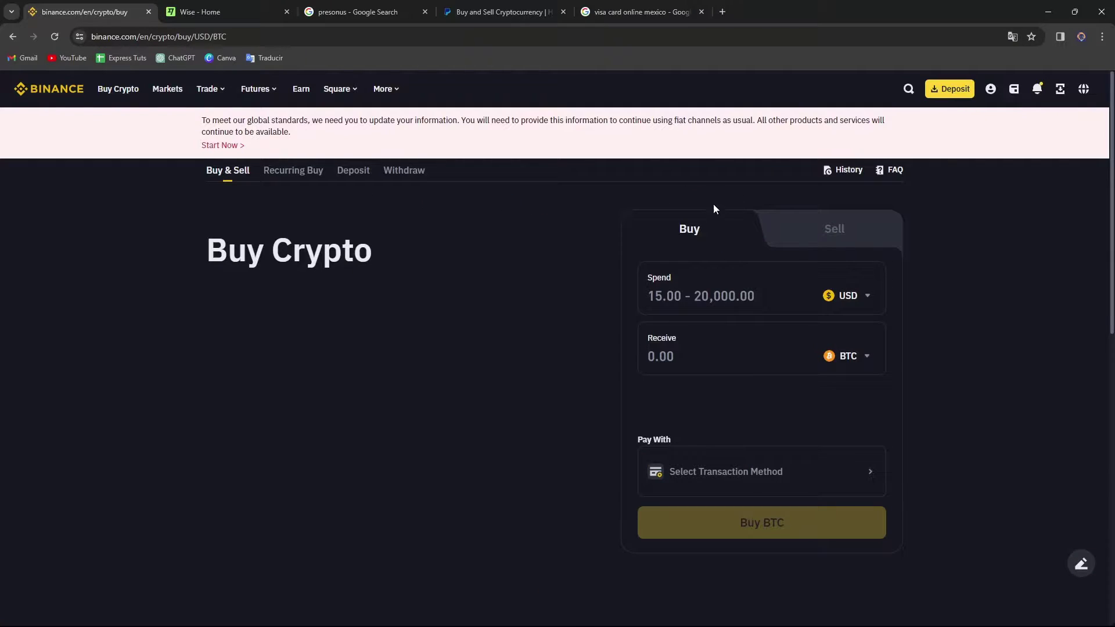
- Enter 15 USD to spend on Bitcoin and review the available payment methods
click(745, 281)
text(15)
drag(730, 372, 659, 372)
click(751, 494)
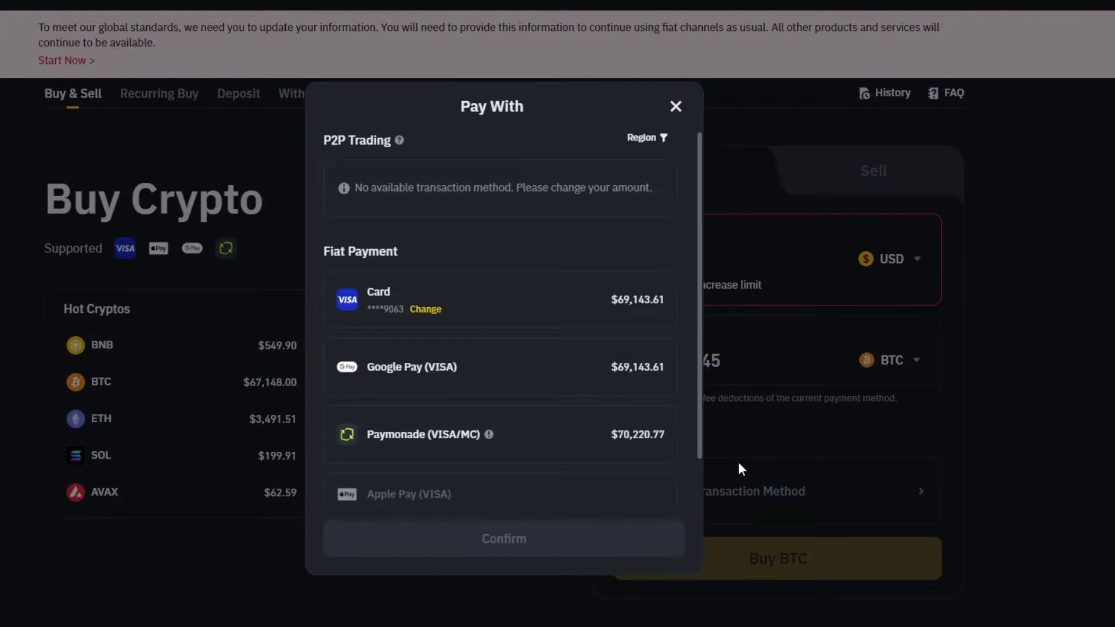
scroll(593, 379, down, 1)
click(677, 108)
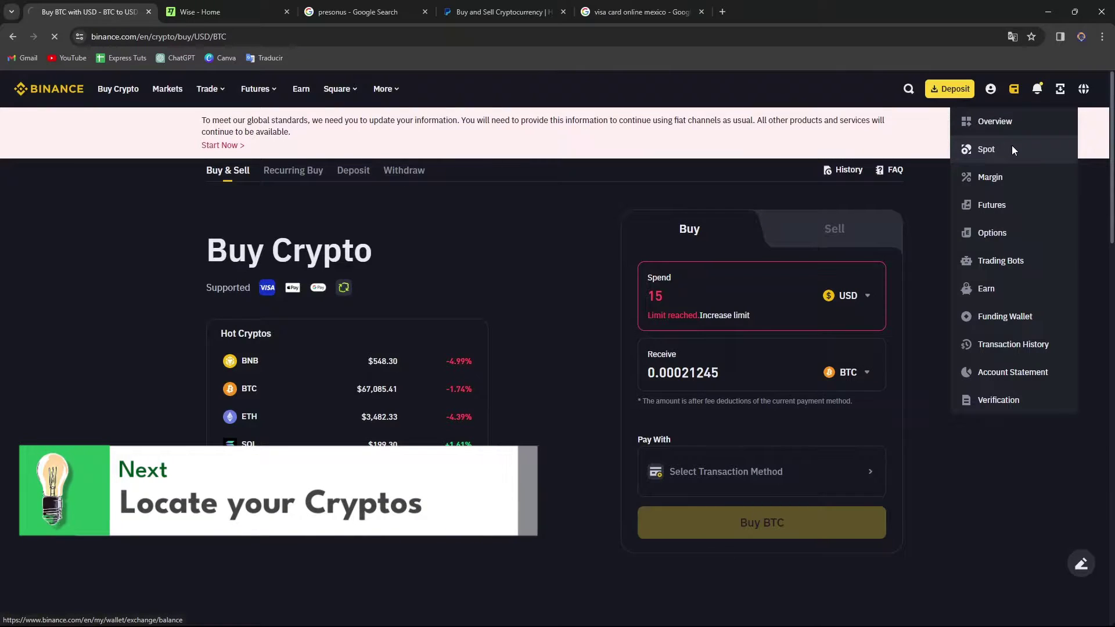
- Open the Spot wallet balances, dismiss the Translate popup, and start converting BTC
click(1012, 149)
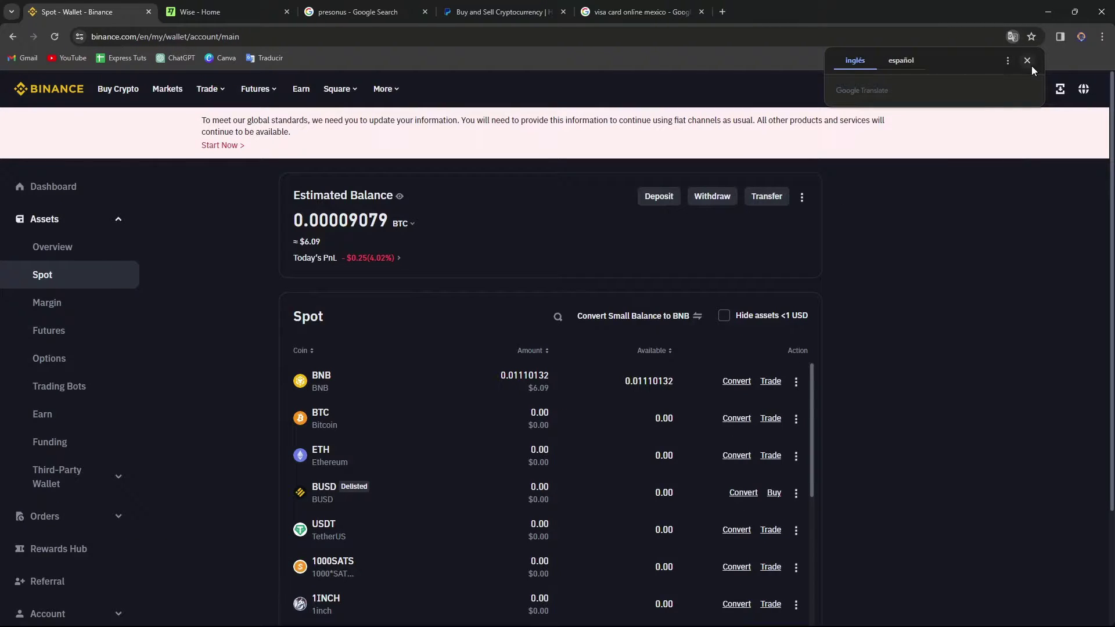
click(1026, 61)
click(736, 419)
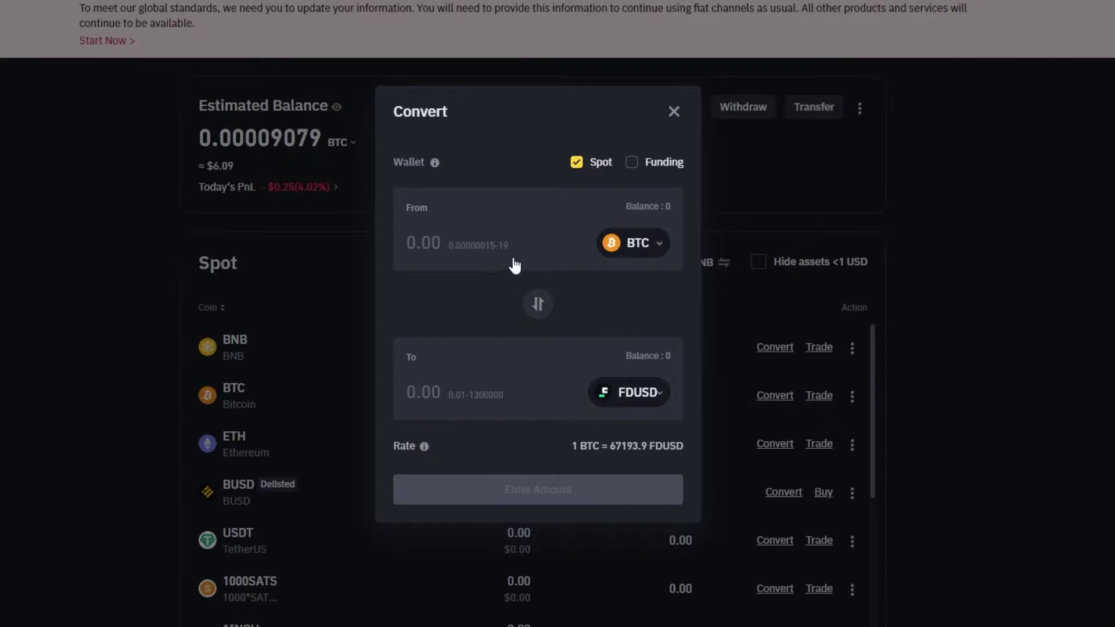
- Enter 0.00002 BTC to convert and choose USDT as the coin to receive
click(483, 245)
text(0.00002)
click(614, 399)
text(u)
click(497, 253)
- Check the USDT amount, close Convert without converting, and open the BNB asset details
click(502, 394)
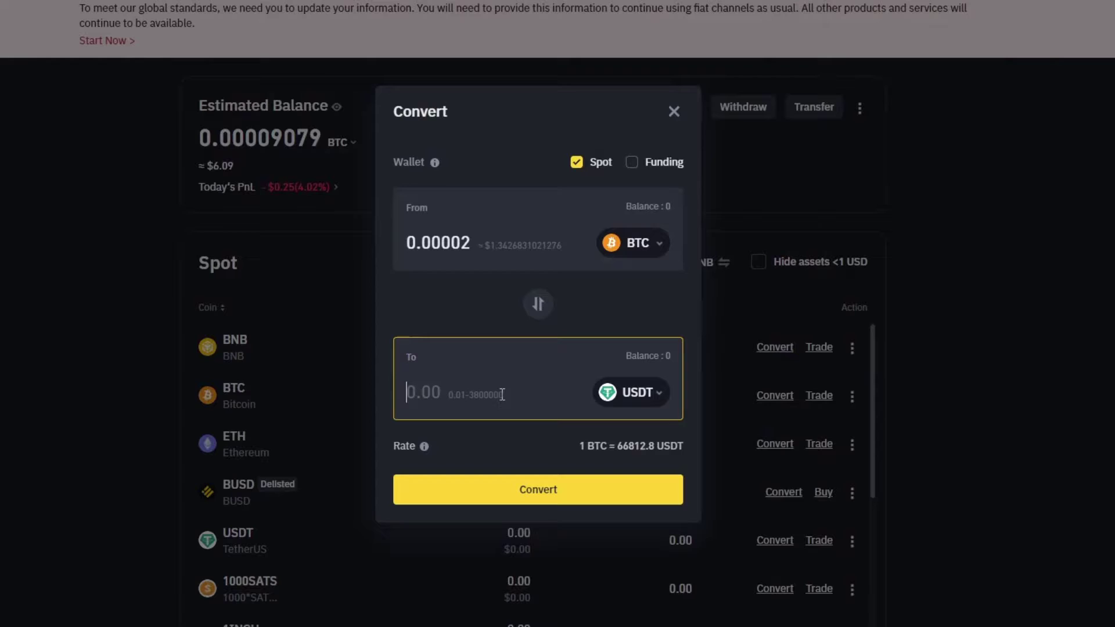
click(674, 113)
click(277, 360)
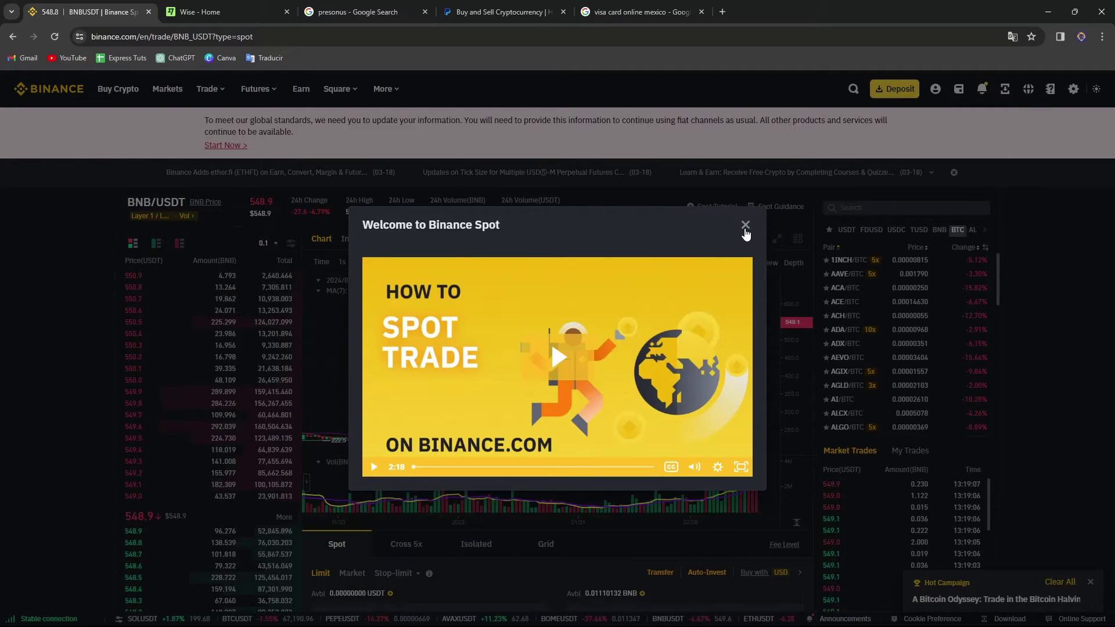
- Dismiss the spot trading guides and search the USDT trading pairs
click(745, 227)
click(797, 242)
scroll(477, 406, down, 2)
scroll(861, 367, down, 3)
scroll(862, 371, down, 5)
scroll(861, 371, down, 5)
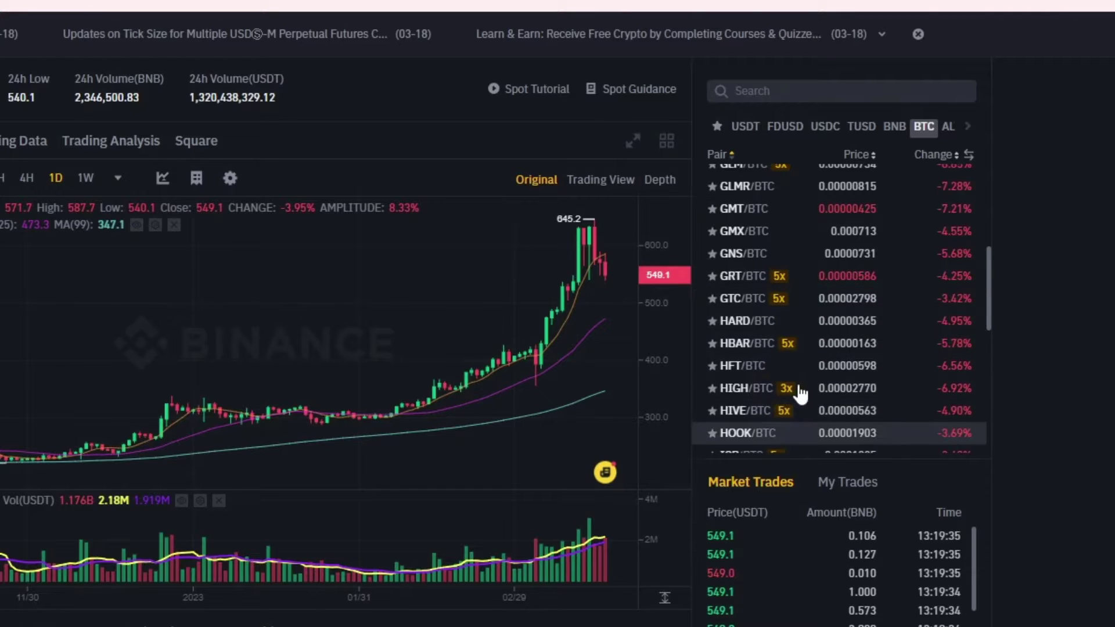
scroll(790, 387, down, 5)
scroll(790, 387, down, 3)
scroll(791, 388, down, 3)
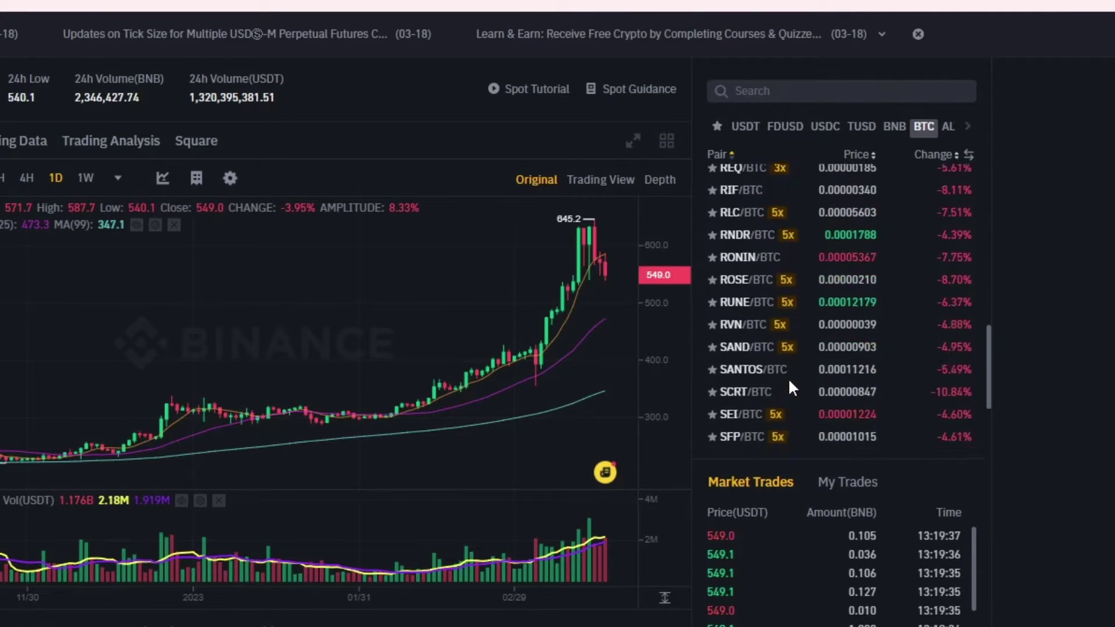
scroll(790, 388, down, 3)
scroll(790, 388, down, 2)
scroll(790, 383, up, 2)
scroll(790, 383, down, 2)
scroll(789, 383, up, 3)
scroll(791, 384, down, 5)
click(745, 127)
click(830, 90)
text(usdt bt)
key(BackSpace)
- Open the USDT/BIDR market and set the buy order to 40% of balance
click(736, 178)
scroll(736, 291, down, 2)
scroll(747, 315, down, 3)
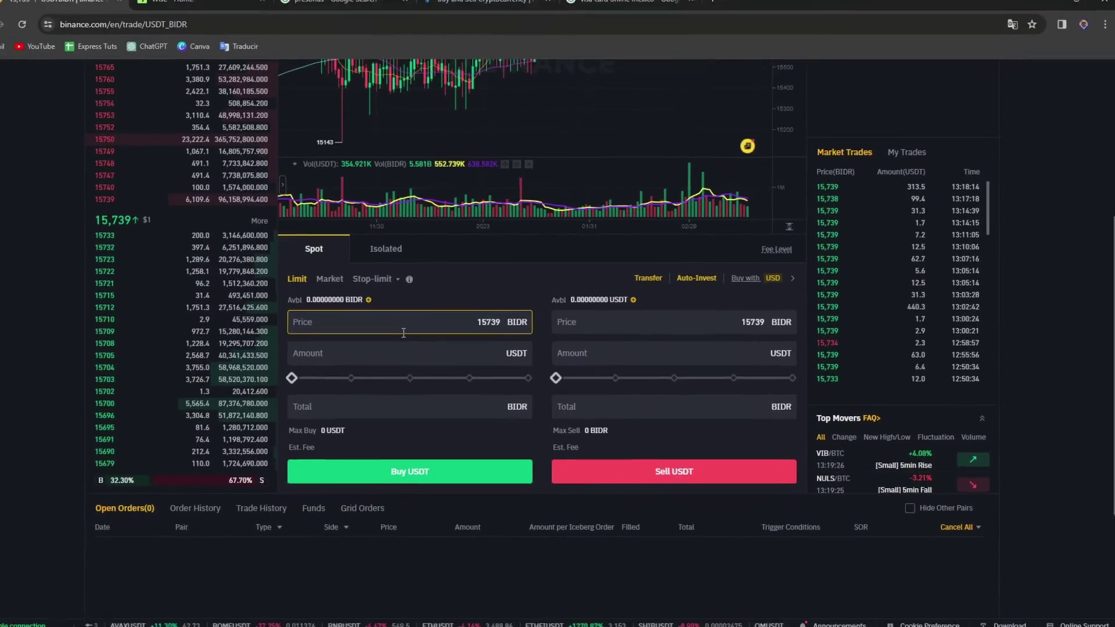
click(403, 332)
drag(228, 342, 434, 343)
scroll(911, 425, up, 5)
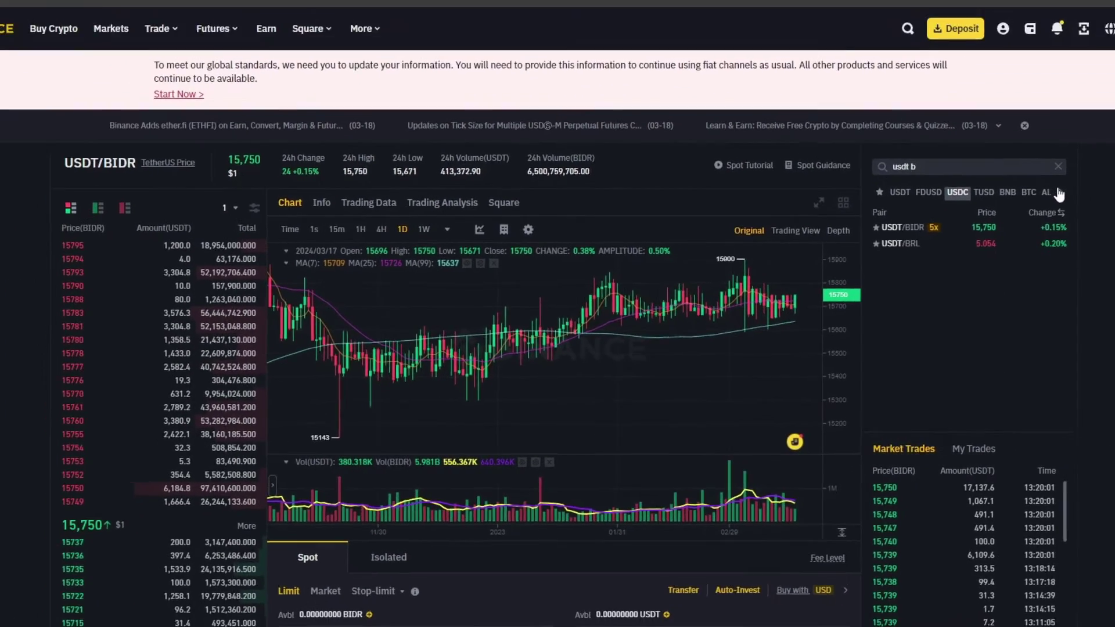
- Go to the P2P marketplace and accept its notice checkbox and confirmation
click(983, 231)
click(144, 248)
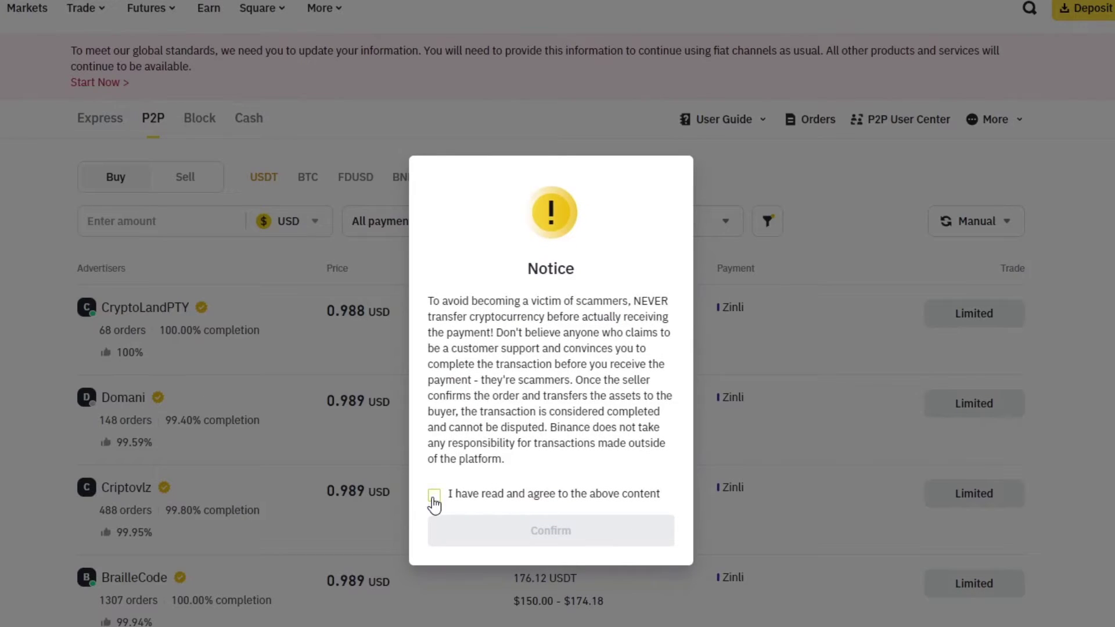
click(434, 494)
click(470, 531)
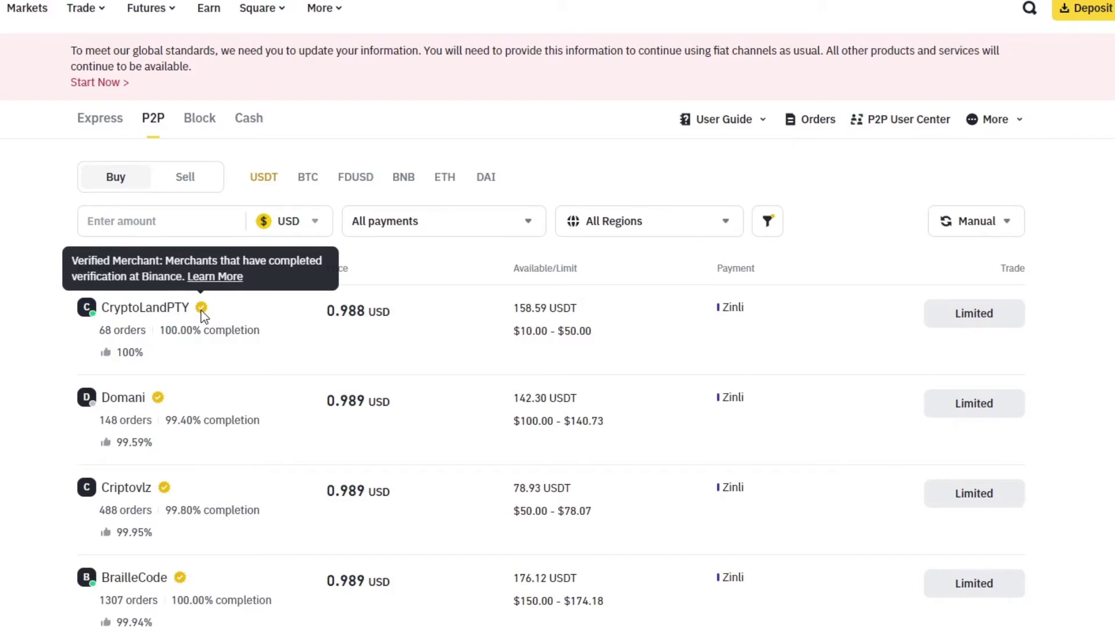
- Switch P2P offers to selling BTC and search 'us' to pick USD currency
click(183, 193)
click(304, 179)
click(308, 224)
click(212, 252)
text(us)
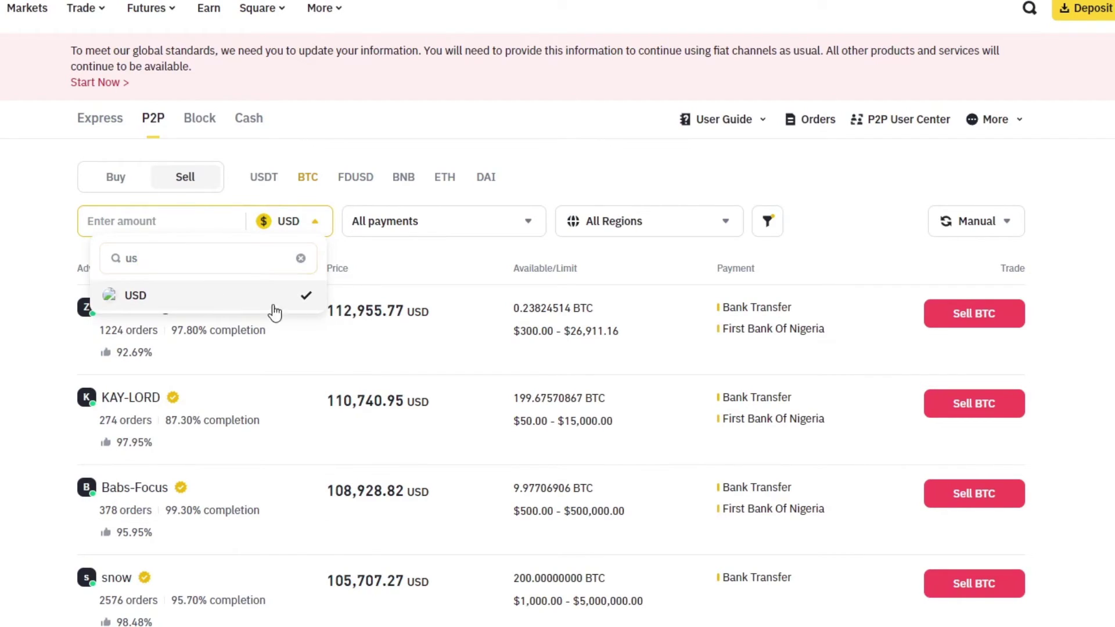